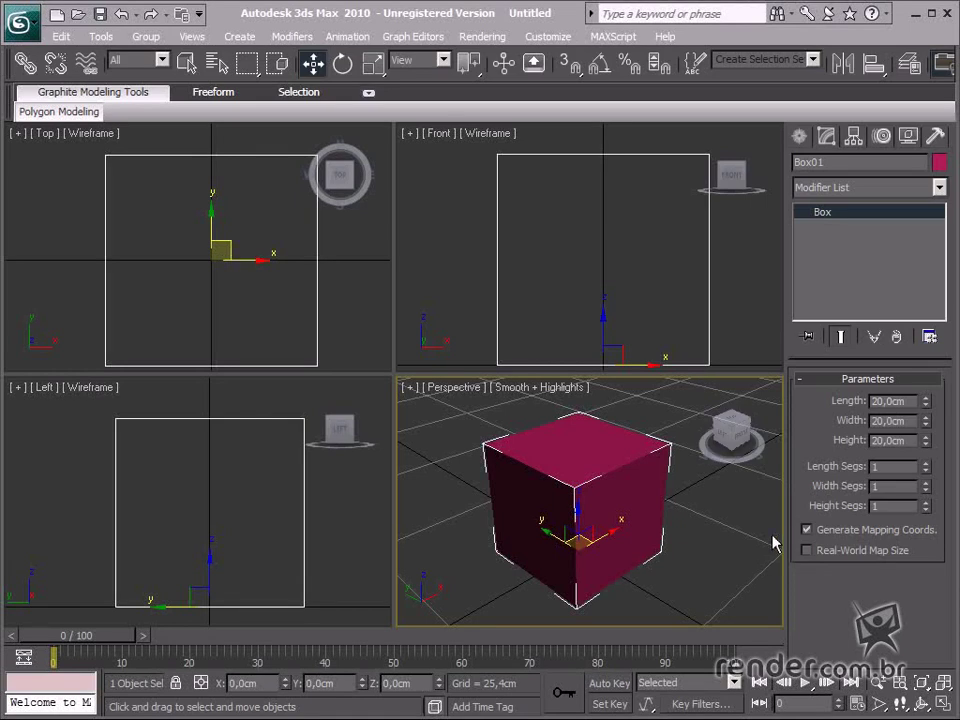
Deselect the 20 cm cube, maximize the Perspective viewport, and pan the cube to the right.
click(775, 542)
middle_drag(716, 540, 706, 530)
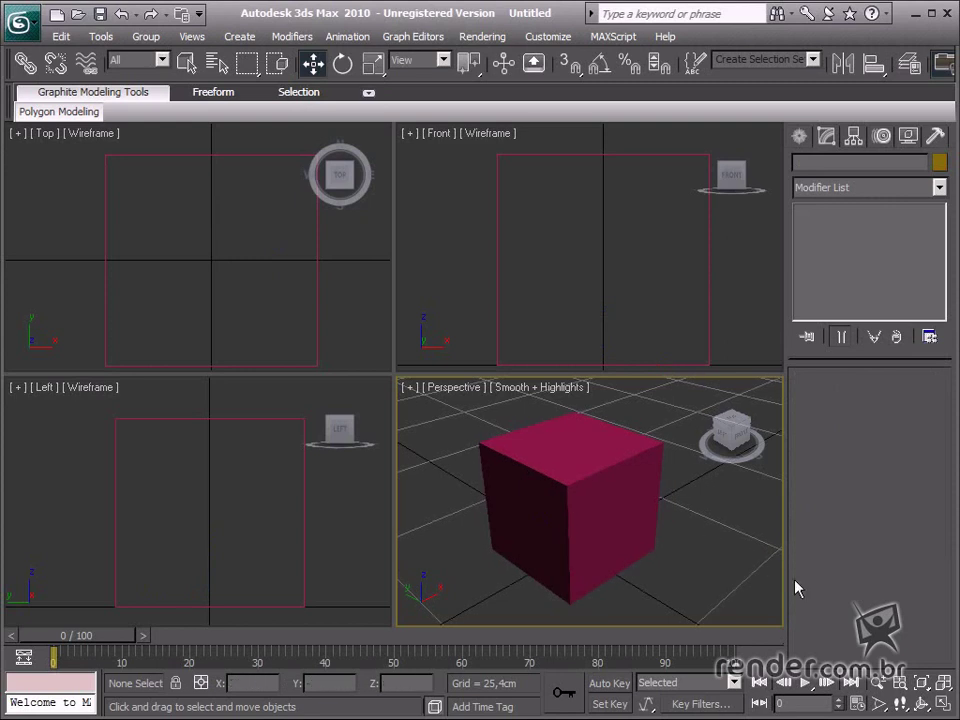
click(948, 705)
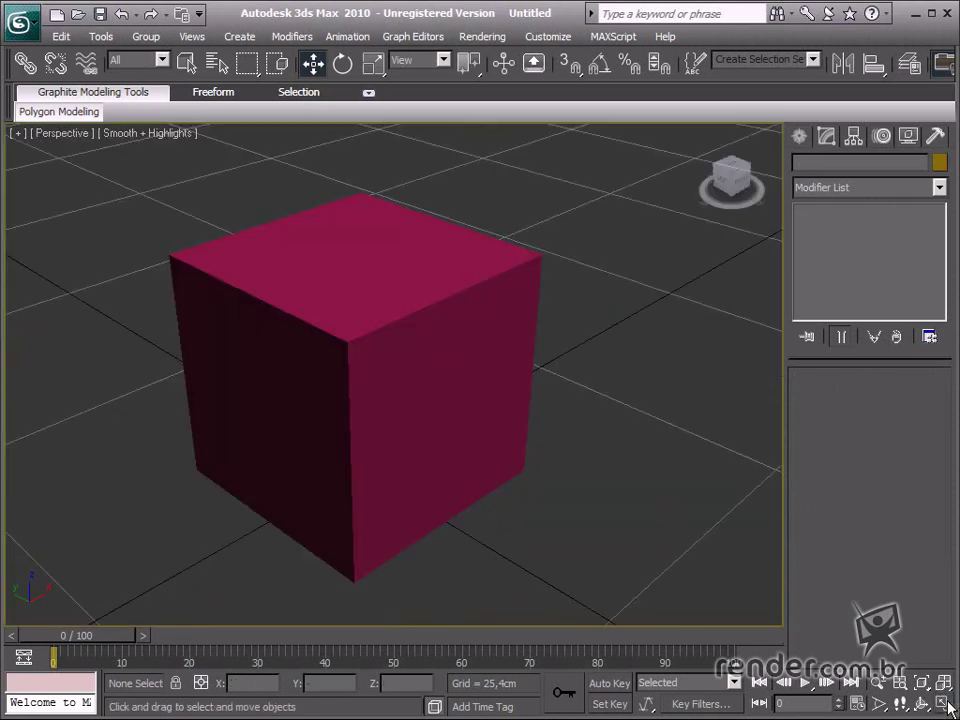
middle_drag(345, 345, 390, 349)
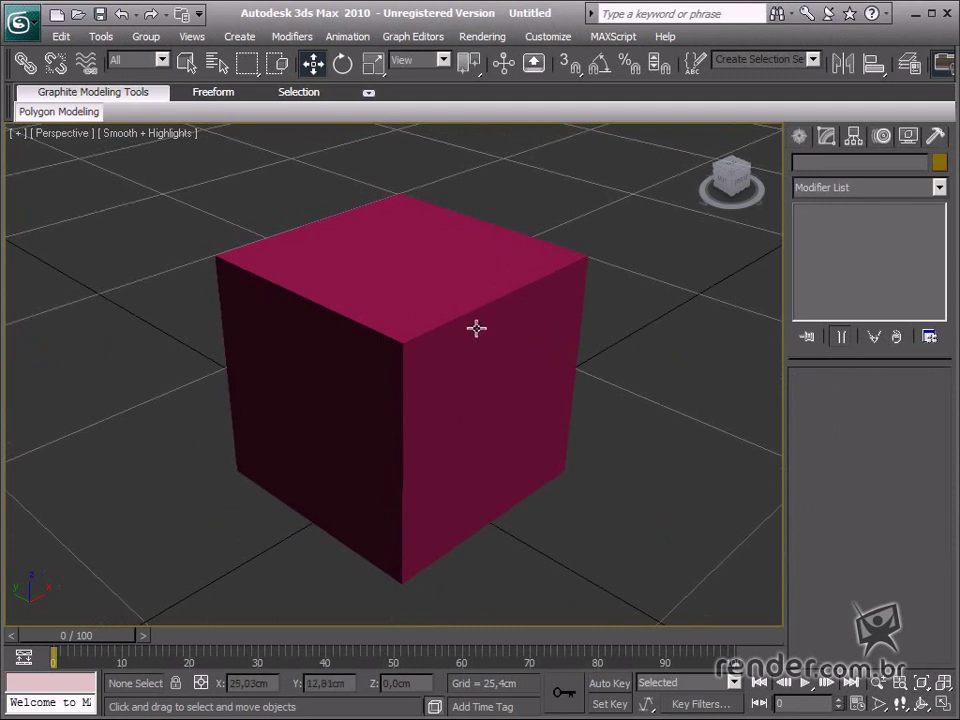
click(550, 340)
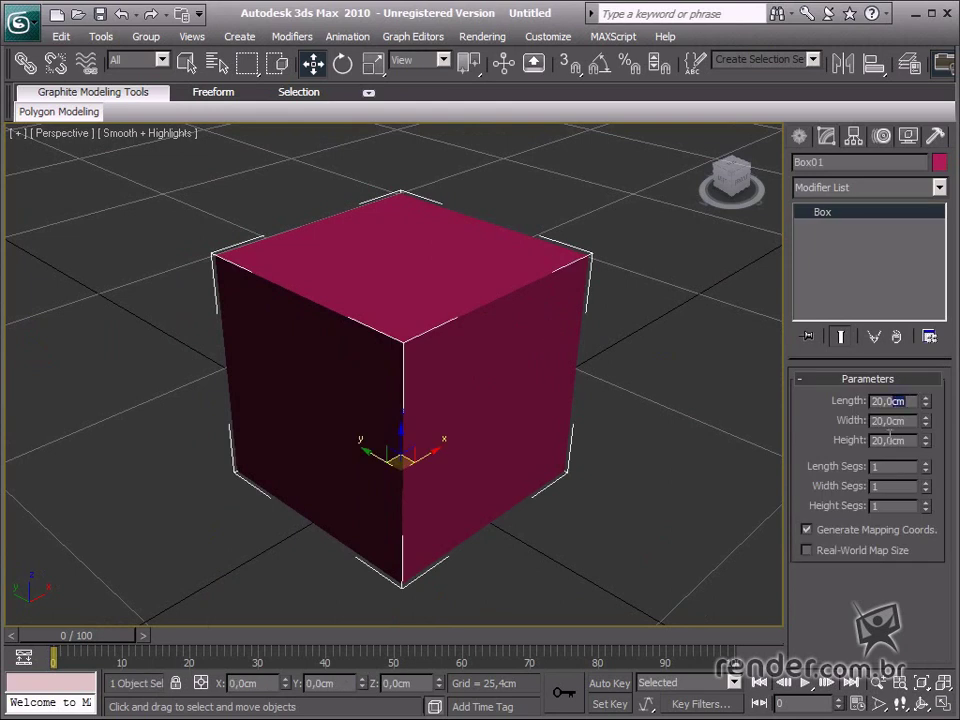
mouse_move(886, 421)
mouse_down()
mouse_move(906, 421)
mouse_move(906, 441)
mouse_up()
click(911, 466)
Open Units Setup from the Customize menu and move the dialog left.
click(548, 36)
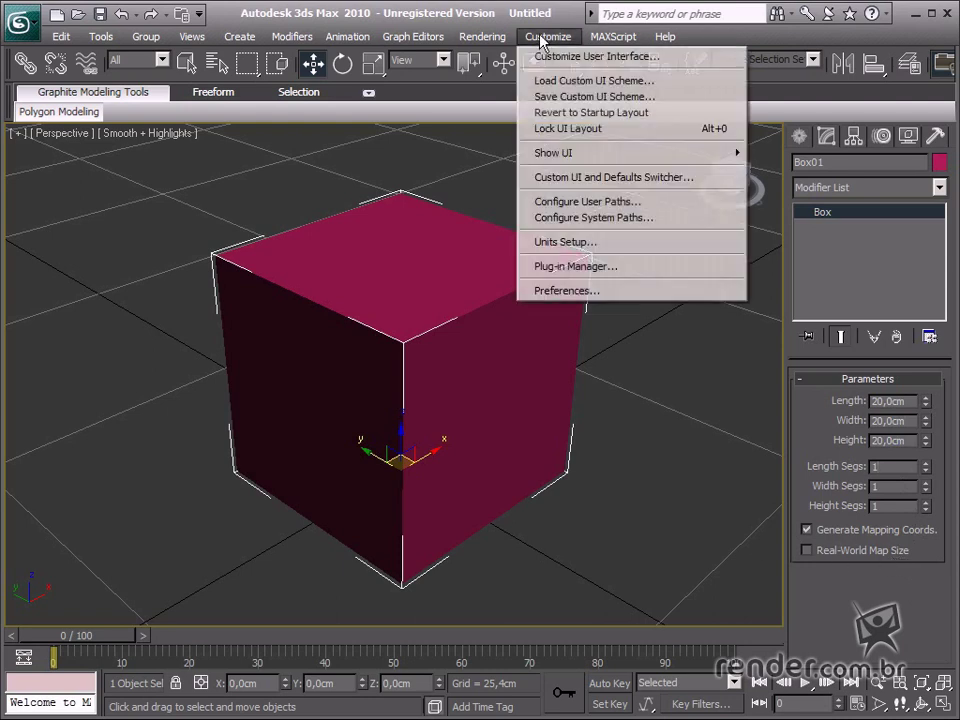
click(603, 242)
drag(538, 184, 508, 174)
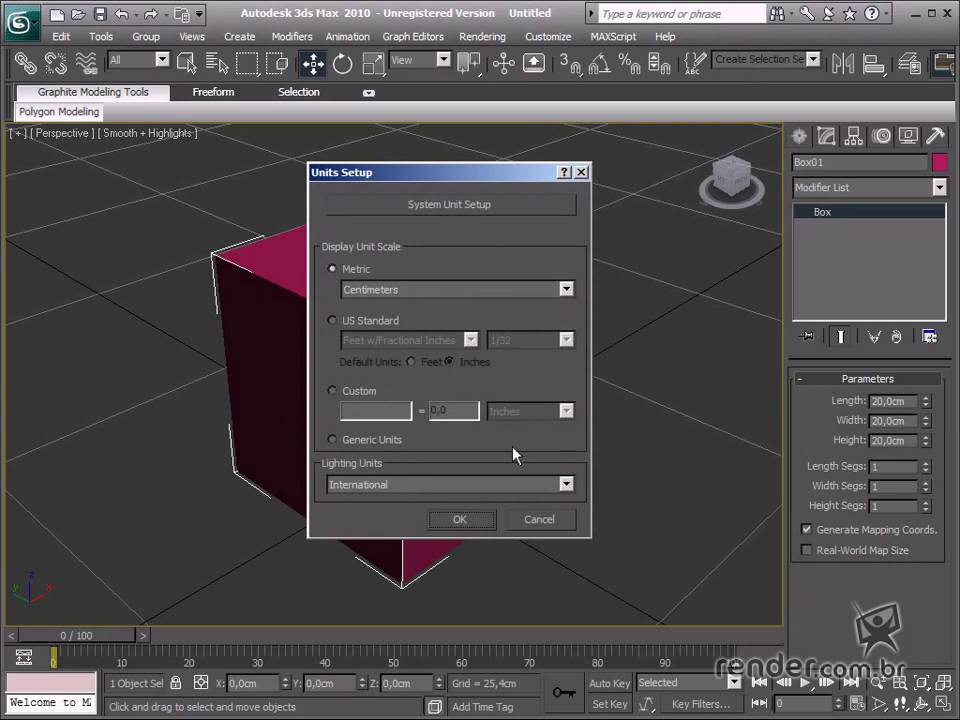
Browse the Lighting Units and Metric lists, keeping International and Centimeters.
click(568, 486)
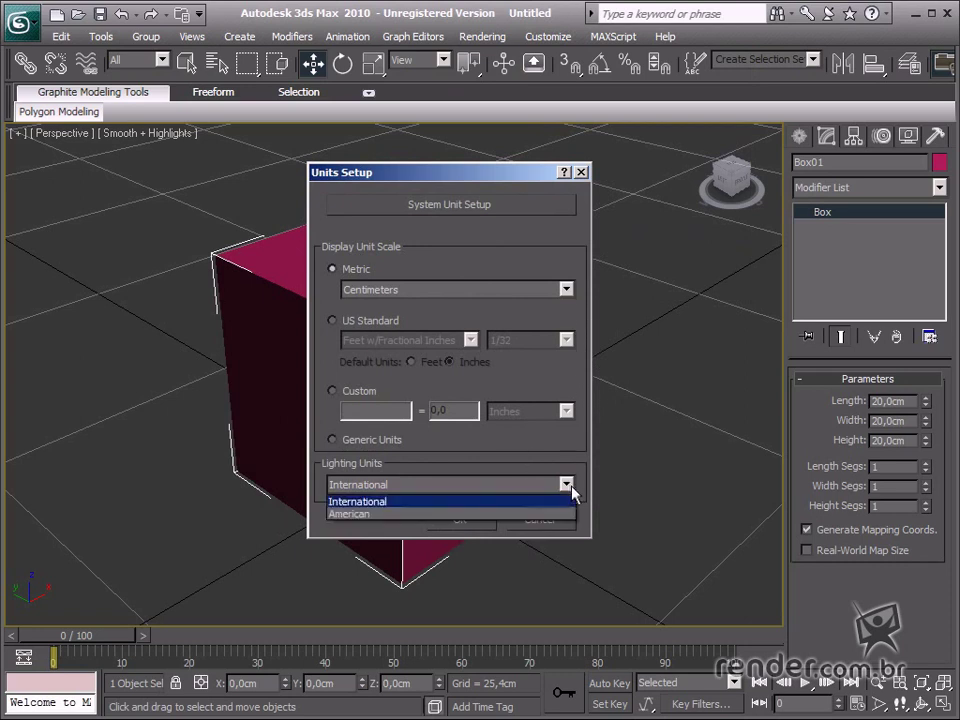
click(572, 489)
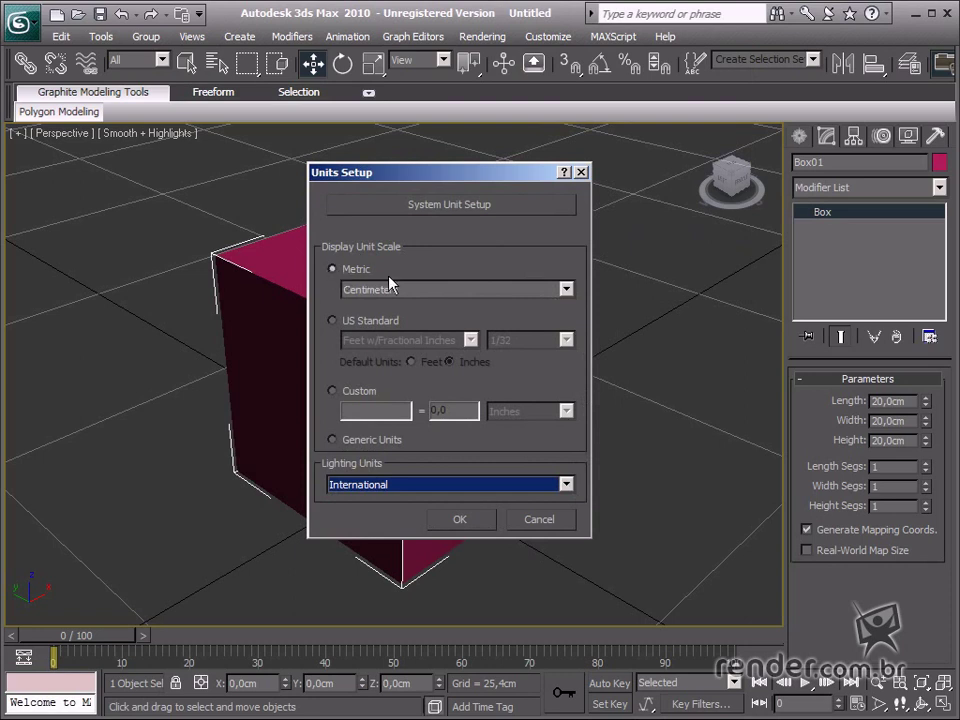
click(568, 290)
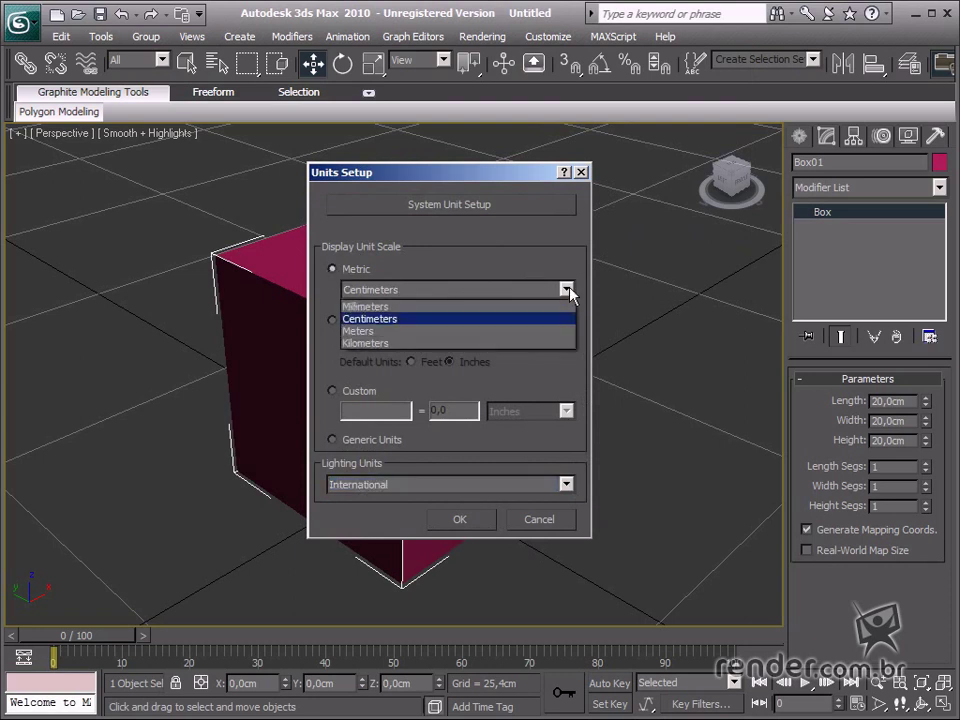
click(583, 337)
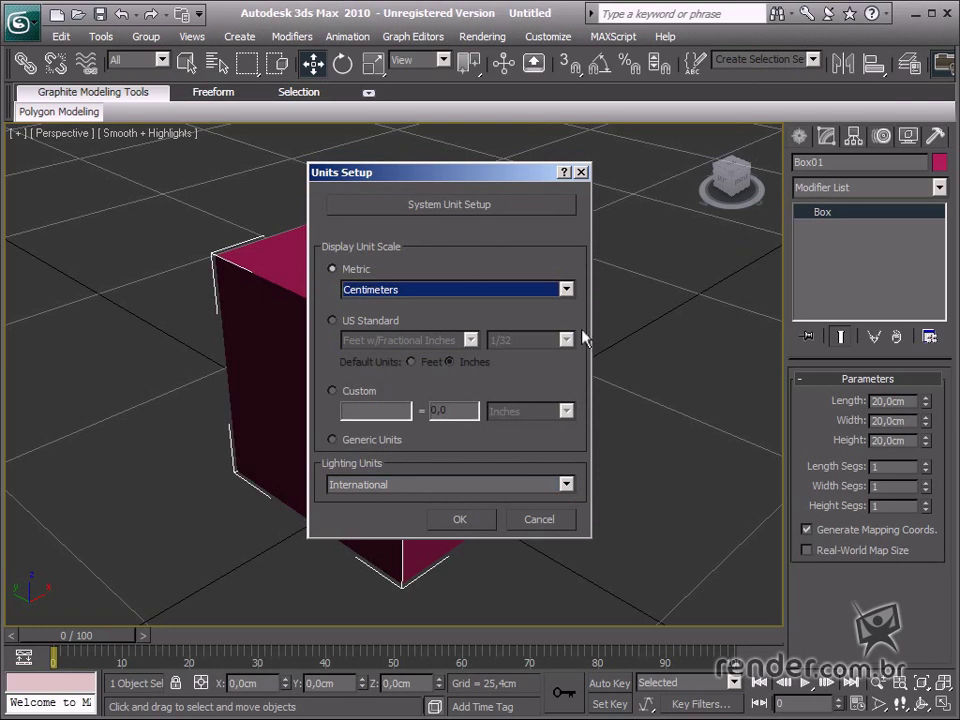
Try US Standard and browse its formats, then set the display unit scale to Custom.
click(336, 321)
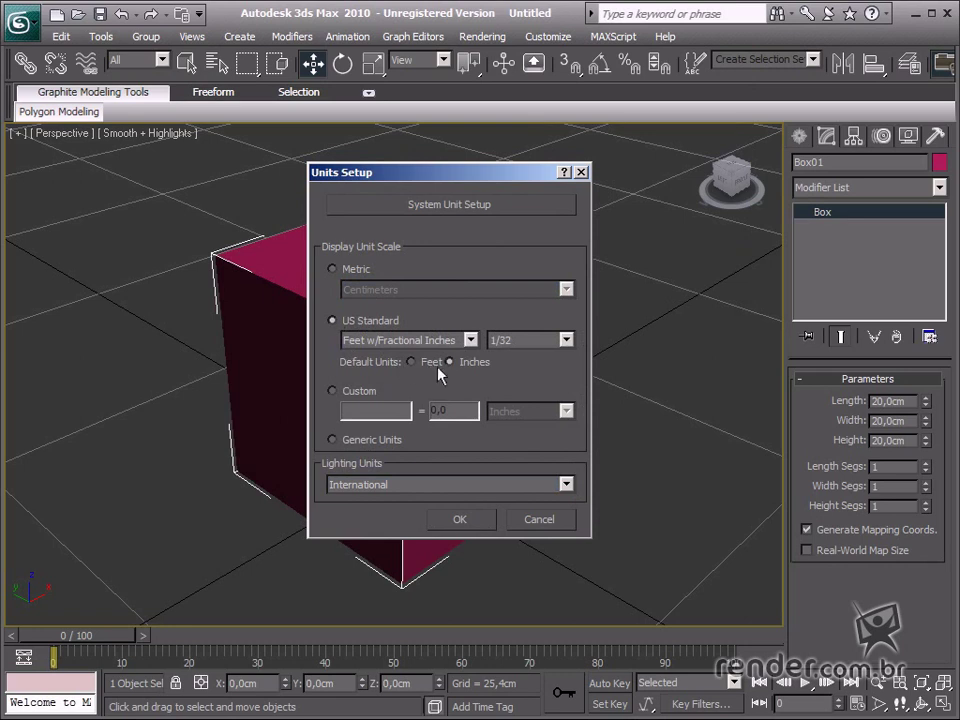
click(470, 340)
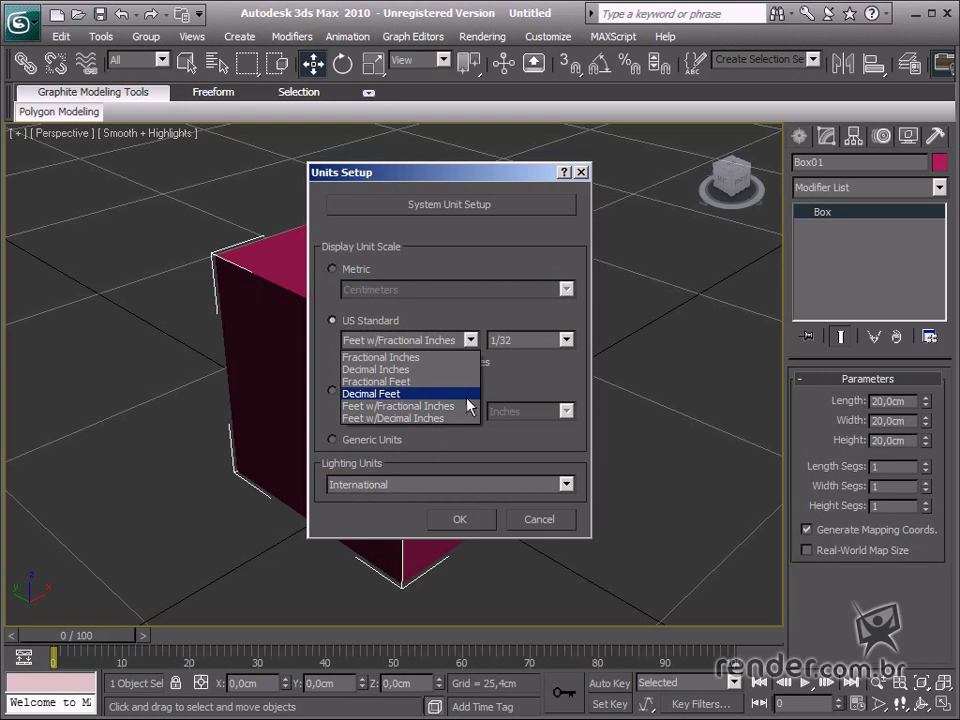
click(527, 377)
click(332, 390)
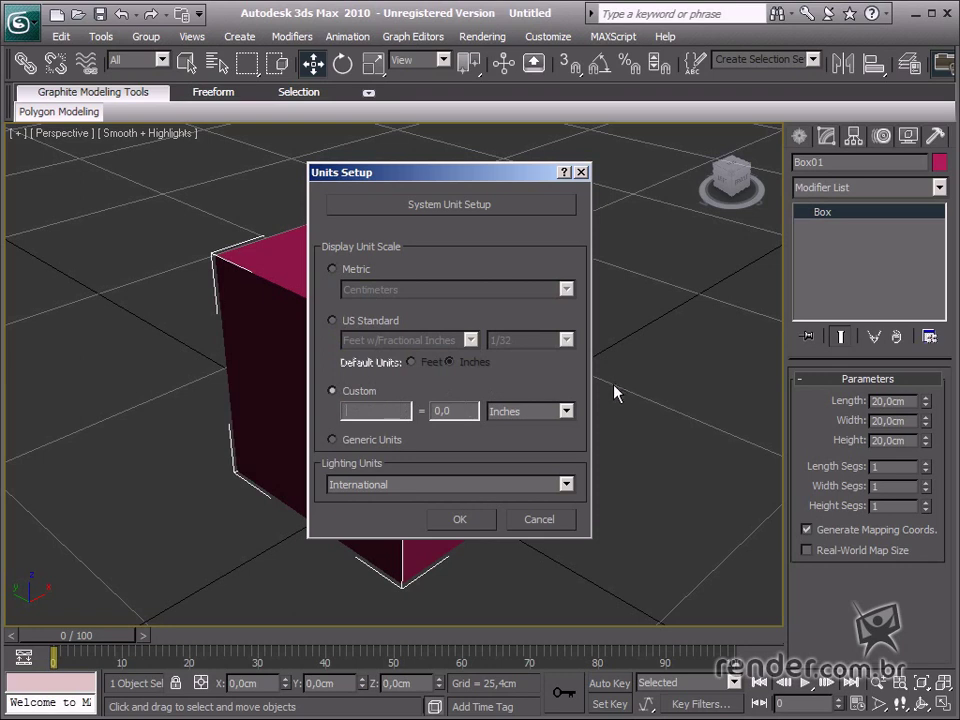
Define a custom unit named 'render' equal to 10 Centimeters and apply it.
text(render)
key(Tab)
text(10)
click(565, 411)
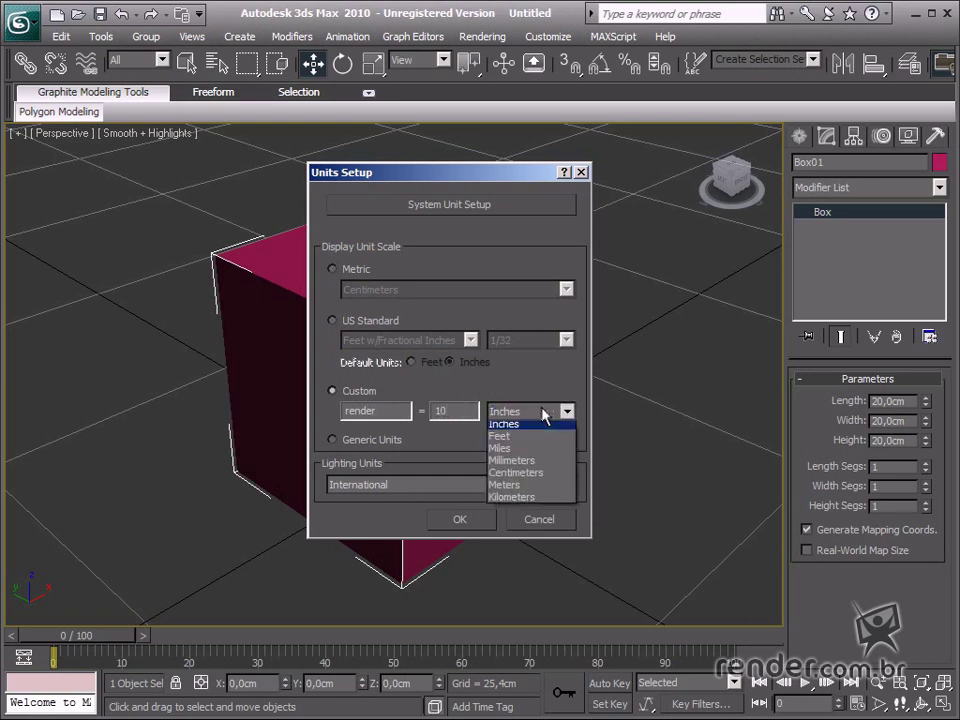
click(537, 479)
click(463, 519)
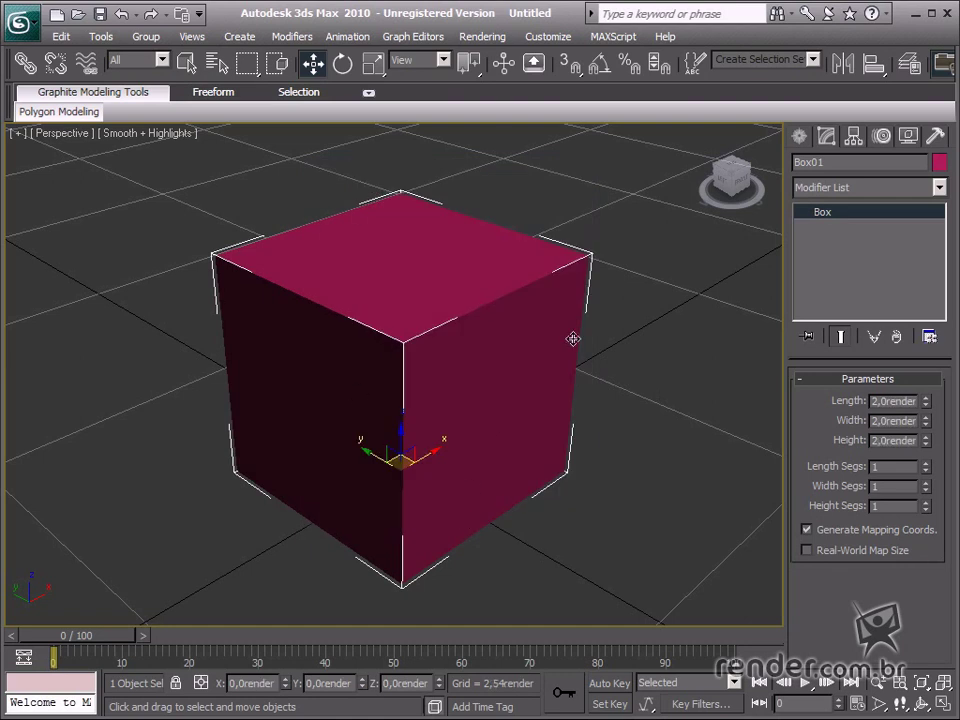
click(892, 404)
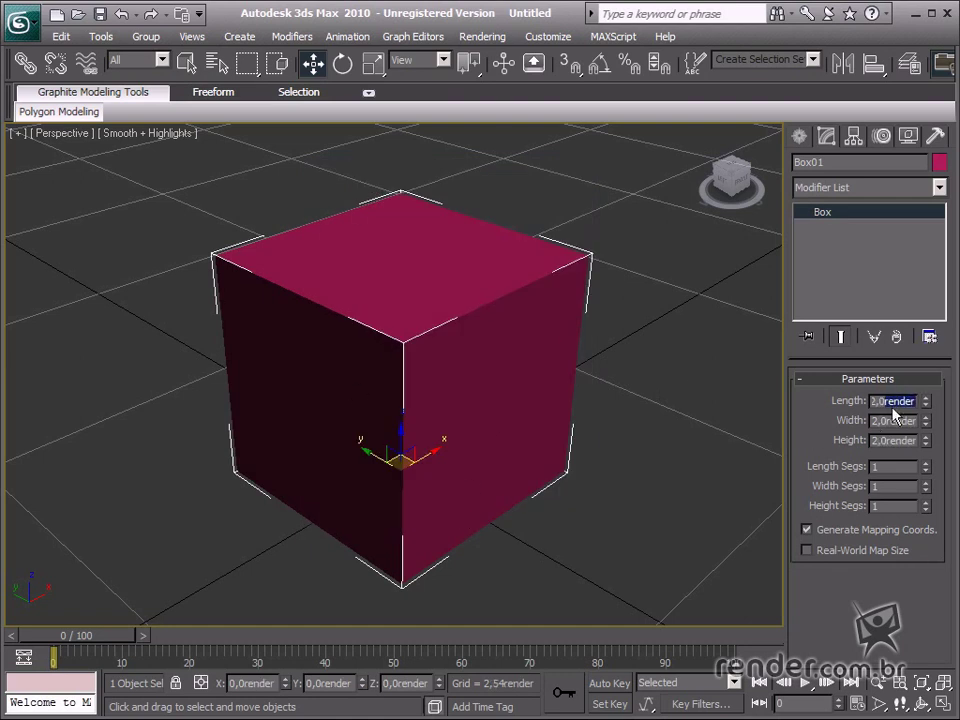
click(871, 401)
click(874, 420)
click(909, 440)
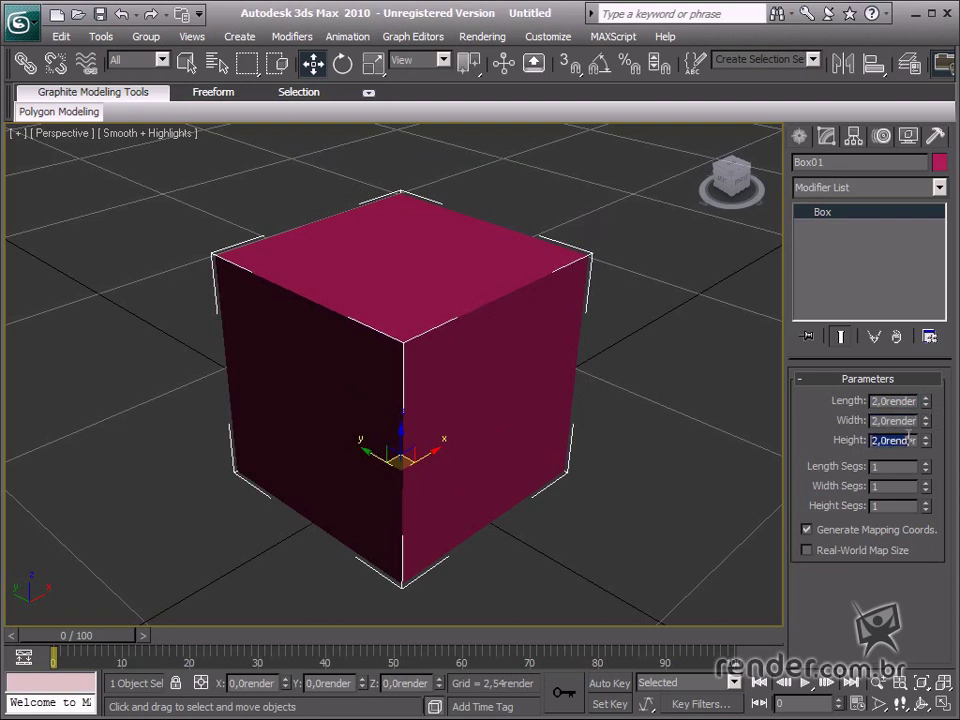
click(872, 442)
double_click(872, 442)
Reopen Units Setup and set the display unit scale to Generic Units.
click(557, 40)
click(566, 242)
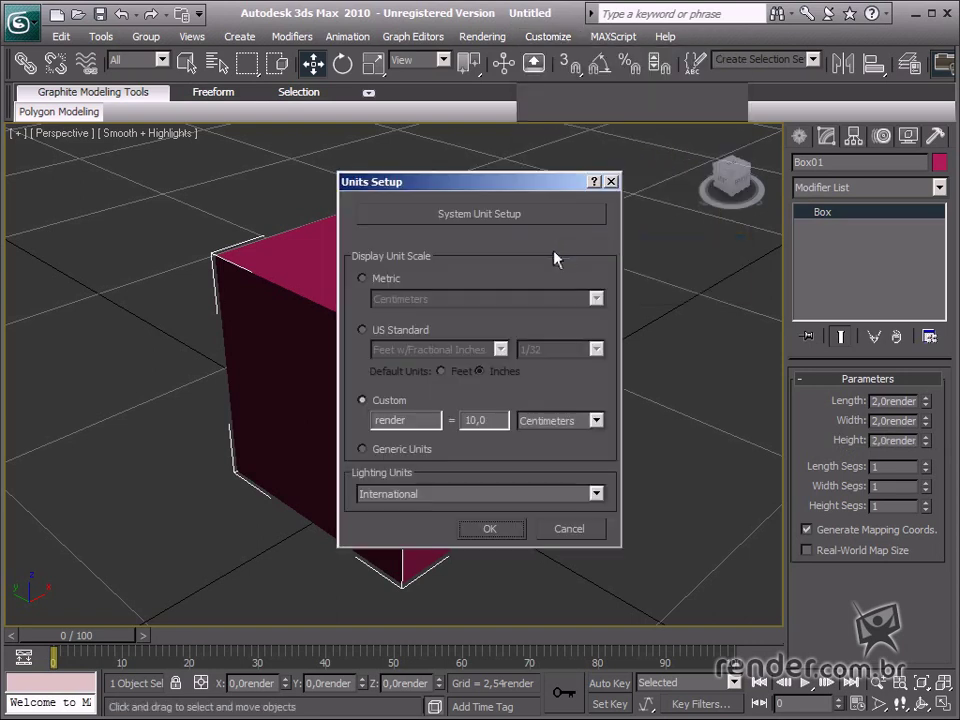
click(420, 452)
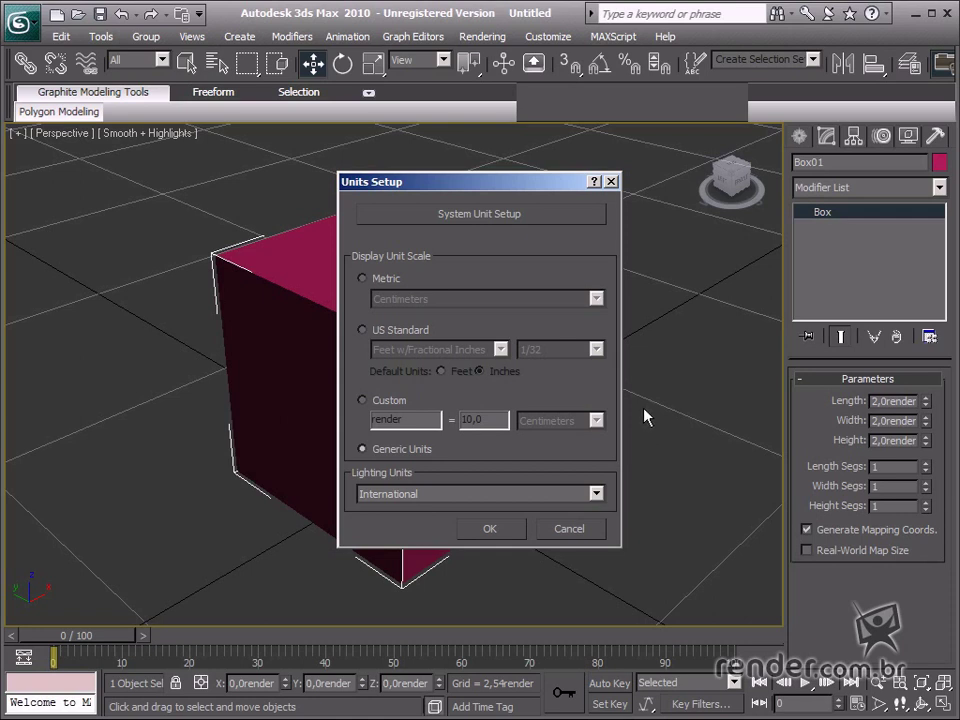
Set the display units to Metric Meters and apply them.
click(377, 279)
click(597, 299)
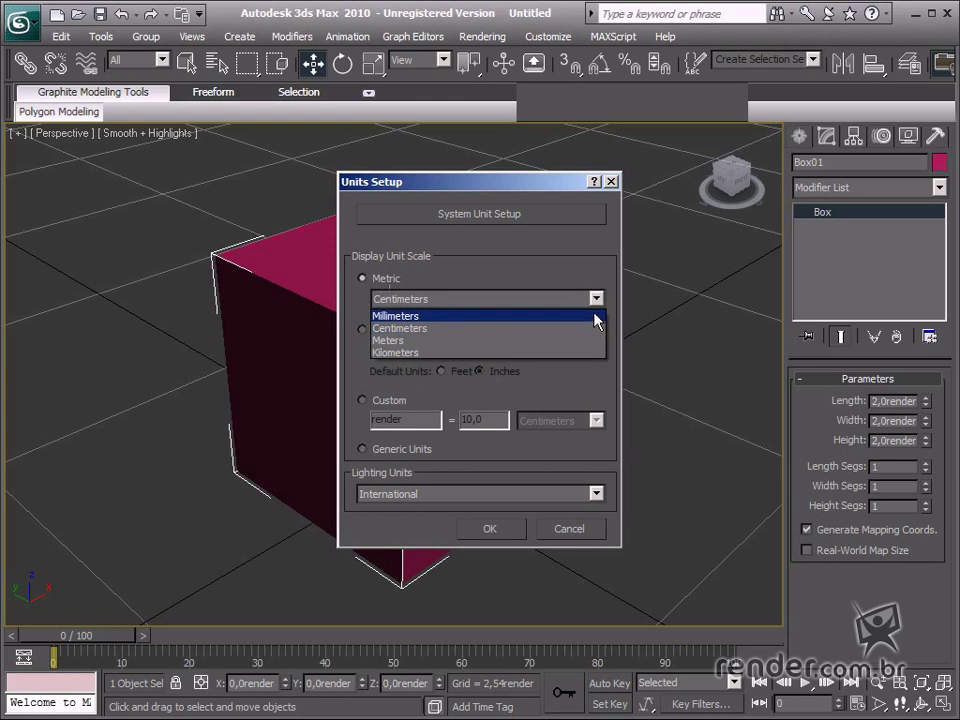
click(597, 341)
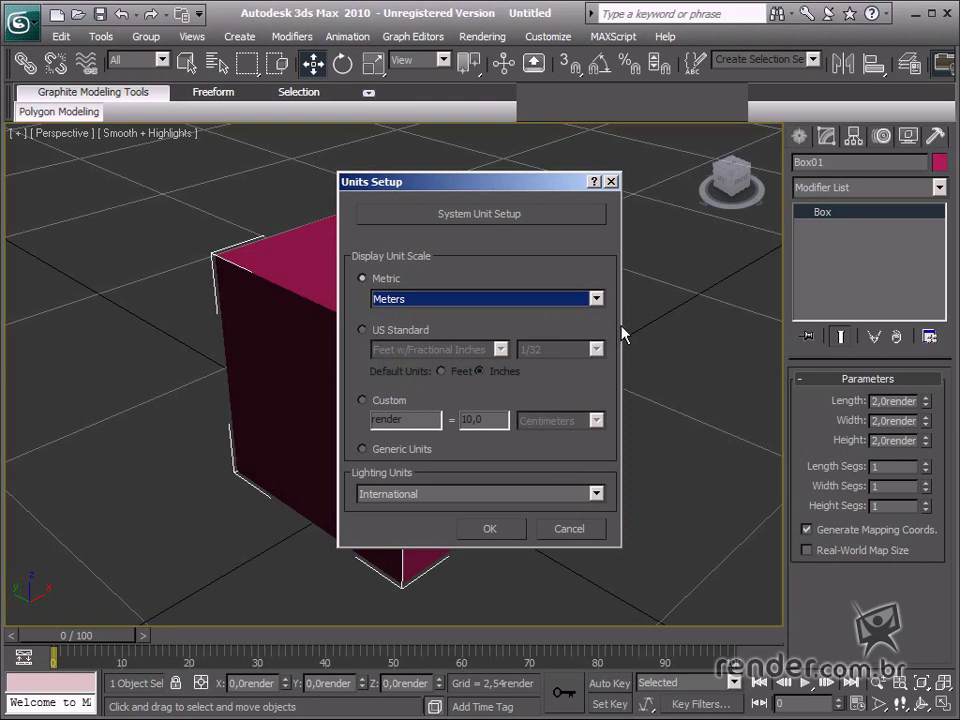
click(489, 528)
click(497, 536)
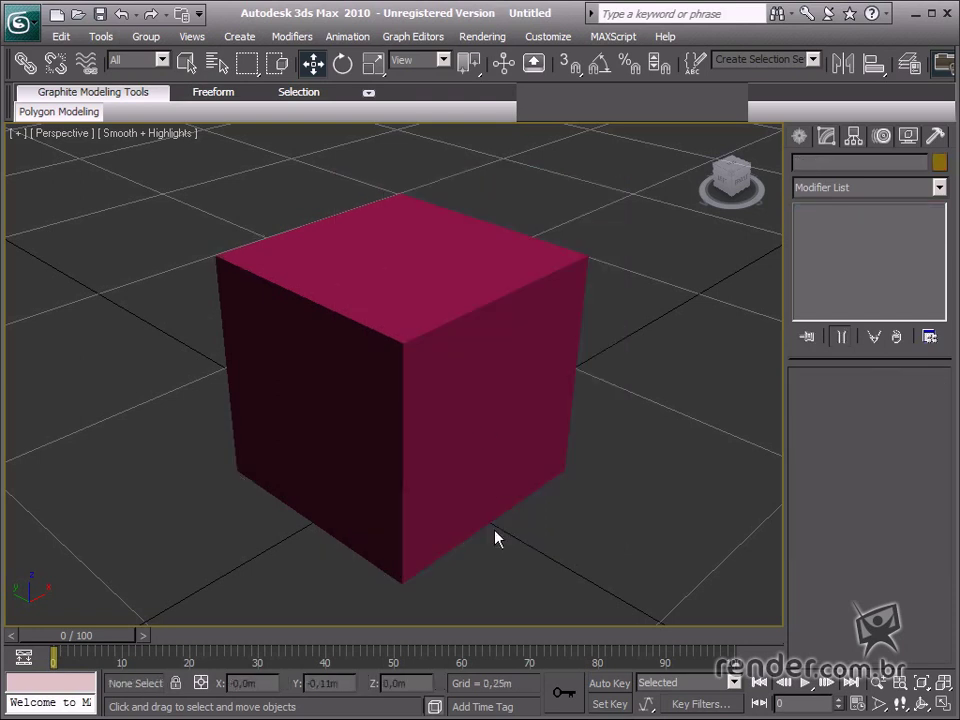
Select the box and check that its Length reads 0,2m.
click(446, 326)
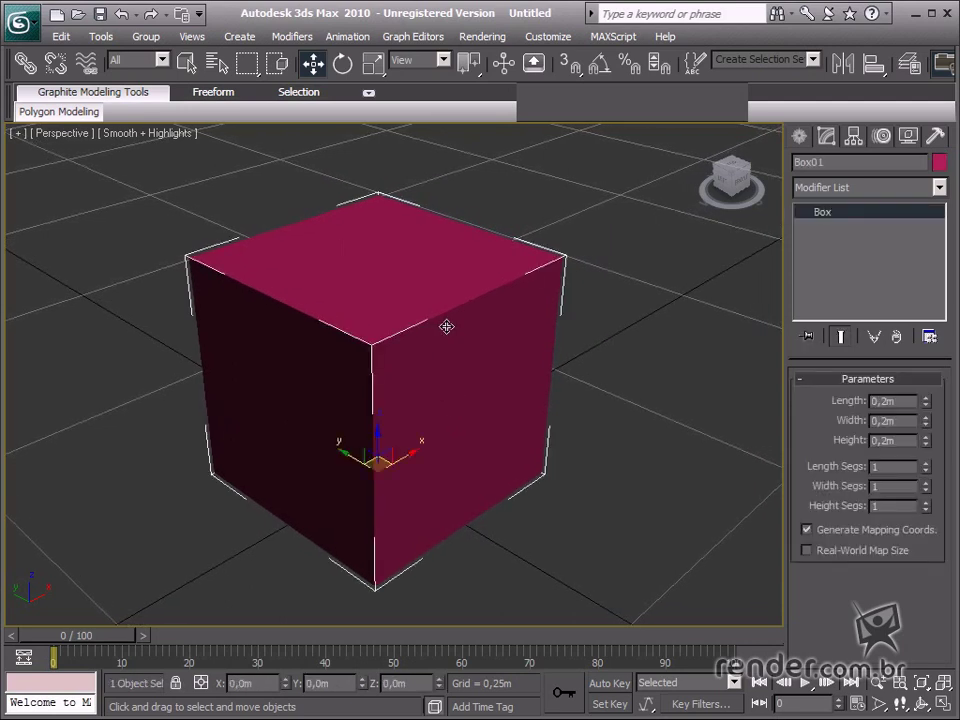
key(Tab)
key(Tab)
key(Tab)
Restore the four-view layout, zoom out and pan the views, and deselect the 0,2m box.
click(942, 707)
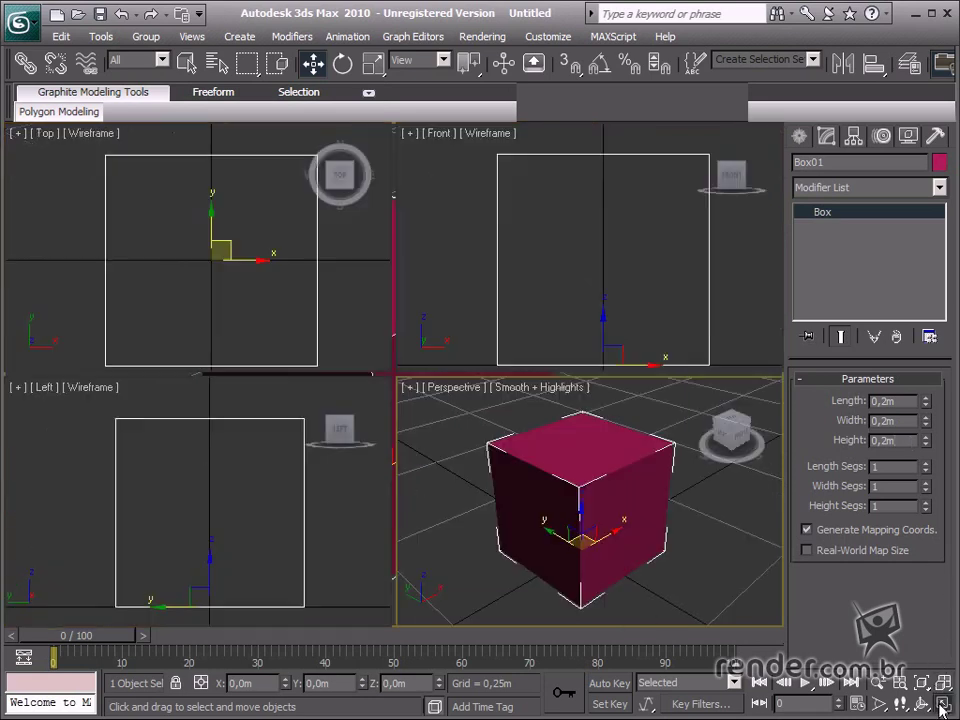
scroll(560, 440, down, 4)
right_click(275, 313)
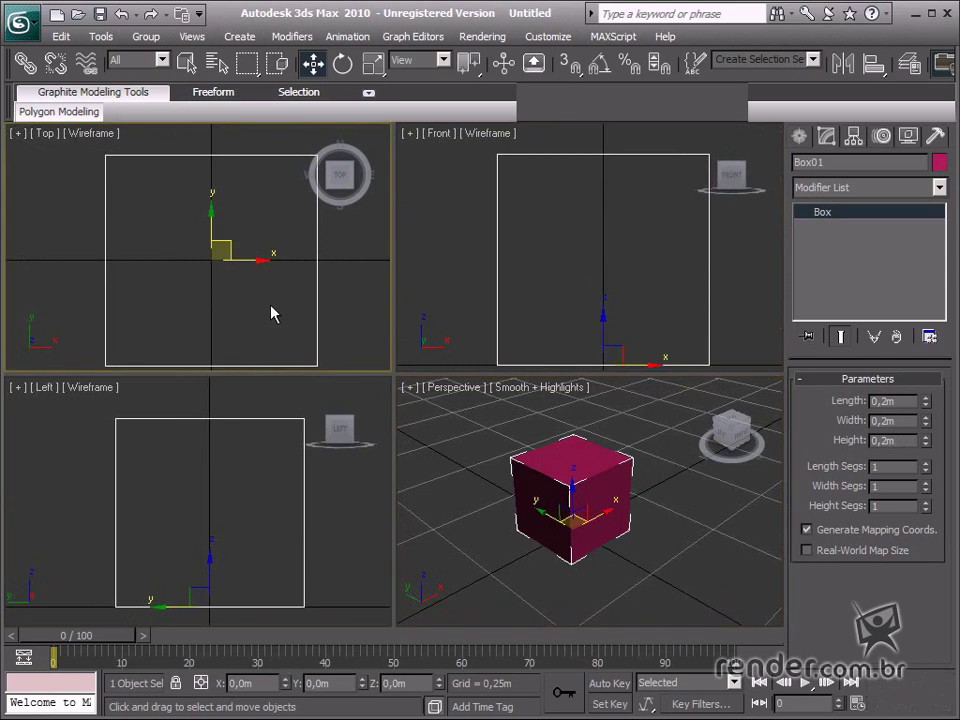
scroll(271, 313, down, 2)
middle_drag(271, 313, 267, 290)
scroll(587, 256, down, 4)
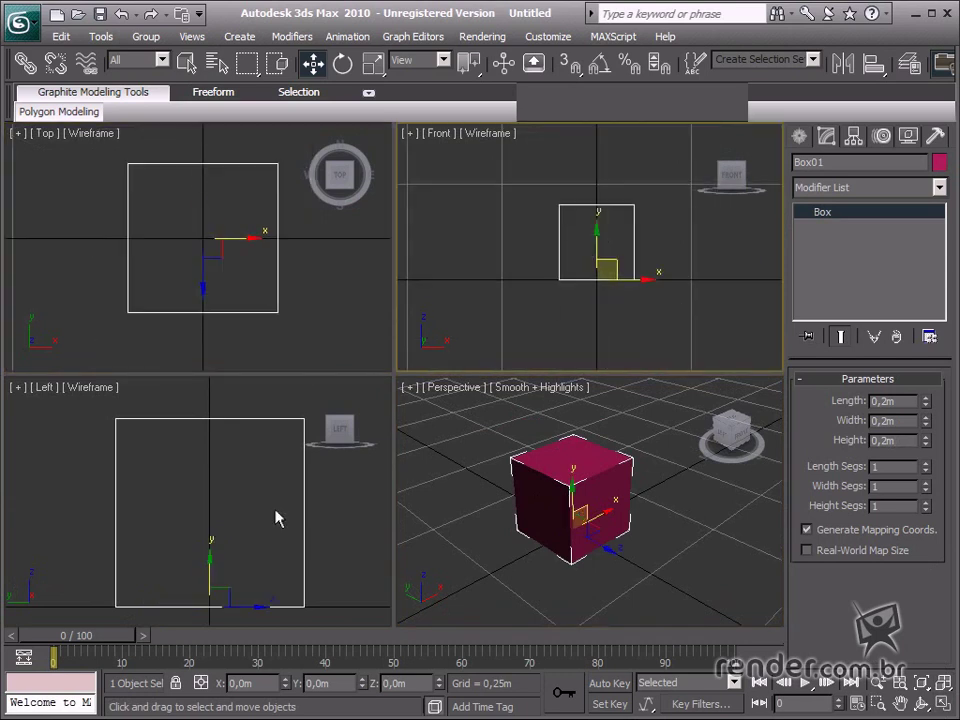
scroll(257, 501, down, 3)
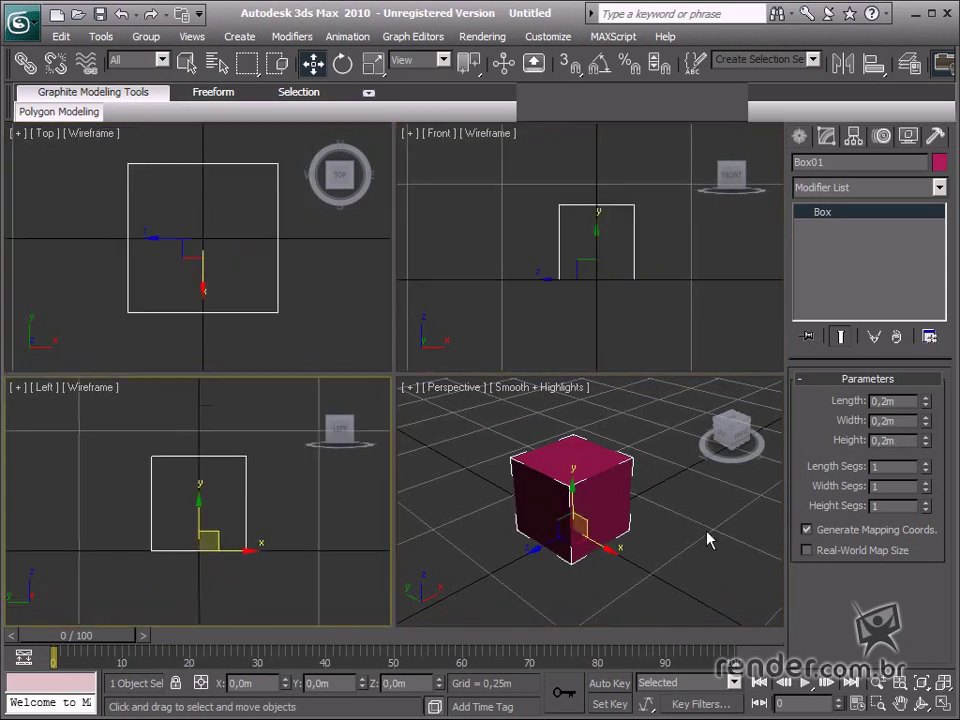
click(708, 539)
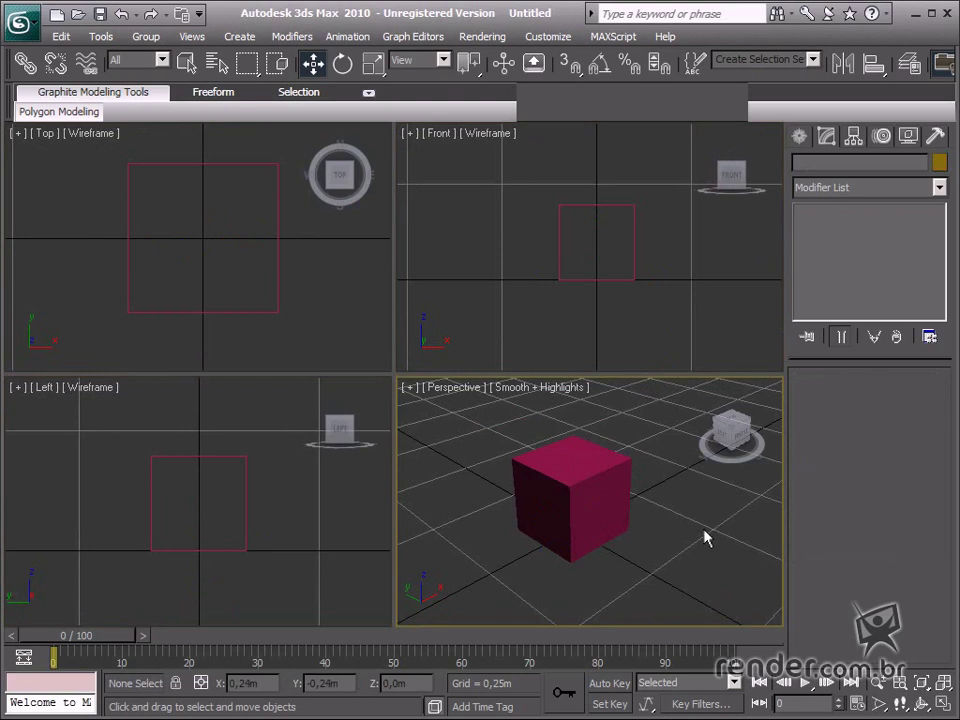
middle_drag(579, 497, 595, 507)
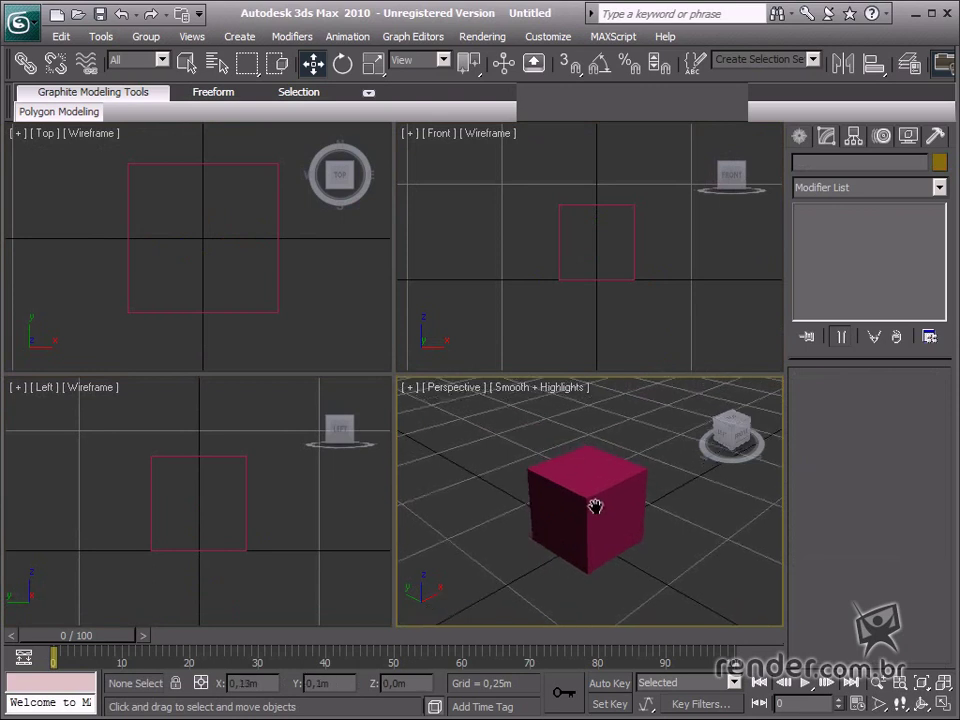